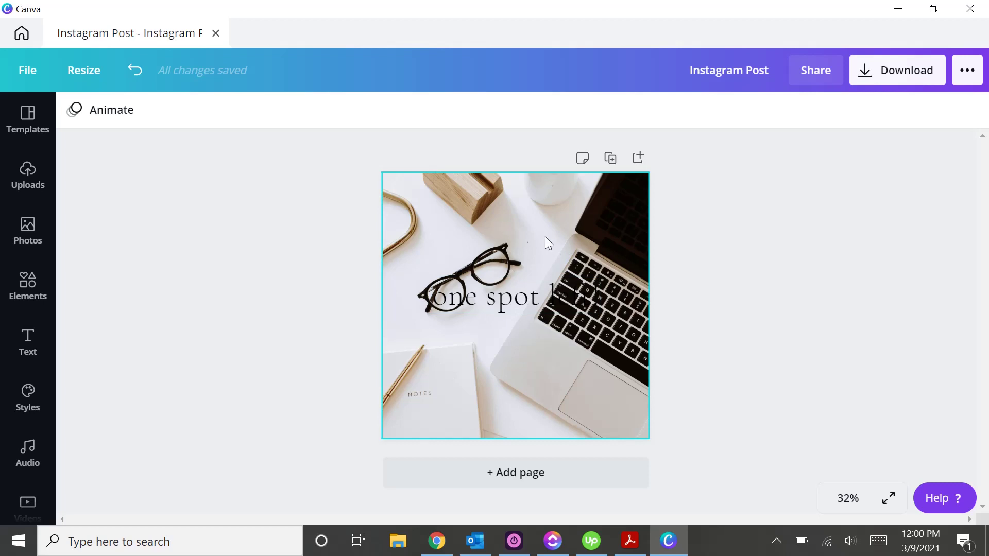
# - Add a square shape over the photo and enlarge it from opposite corners to cover the whole page
pyautogui.click(552, 206)
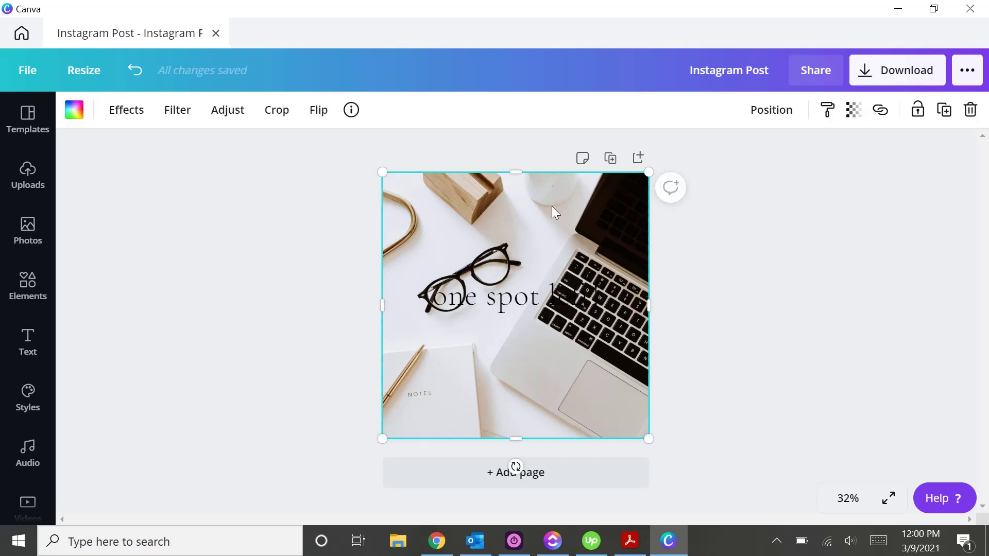
pyautogui.click(522, 303)
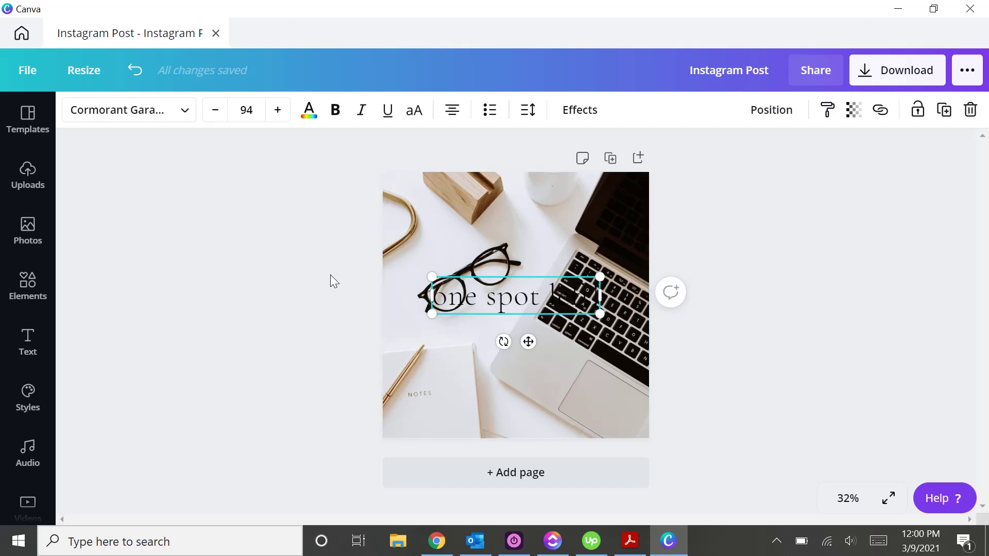
pyautogui.click(517, 238)
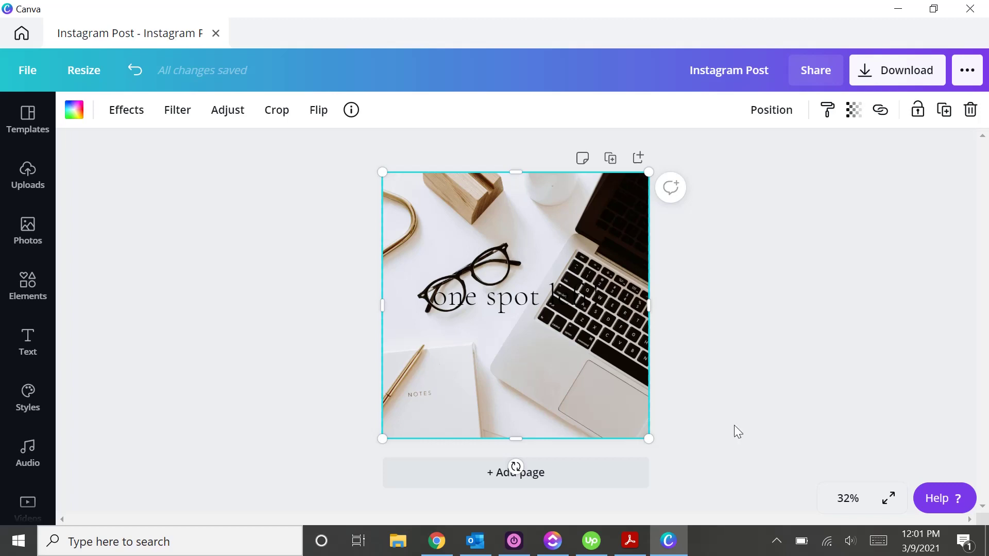
pyautogui.press('r')
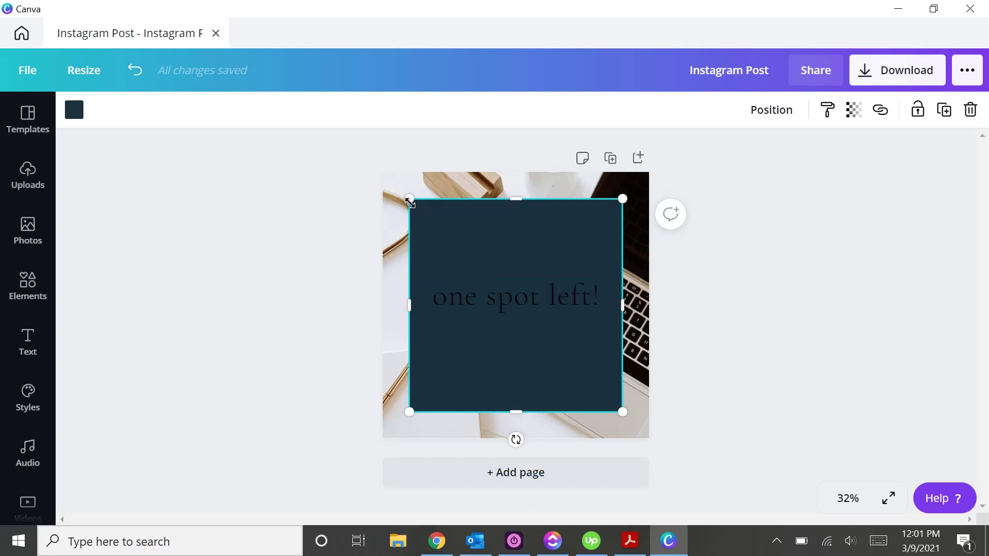
pyautogui.moveTo(409, 198); pyautogui.dragTo(372, 175)
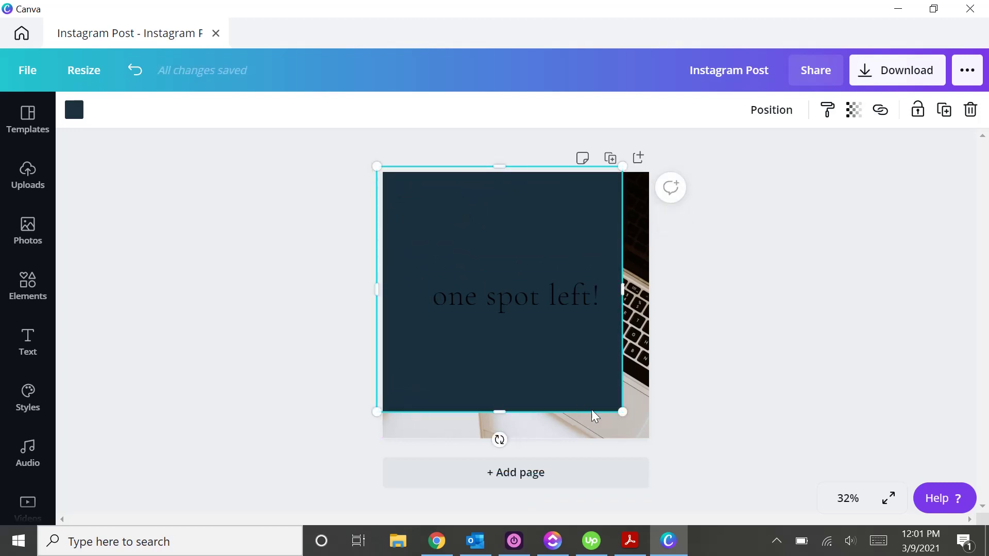
pyautogui.moveTo(624, 412); pyautogui.dragTo(659, 446)
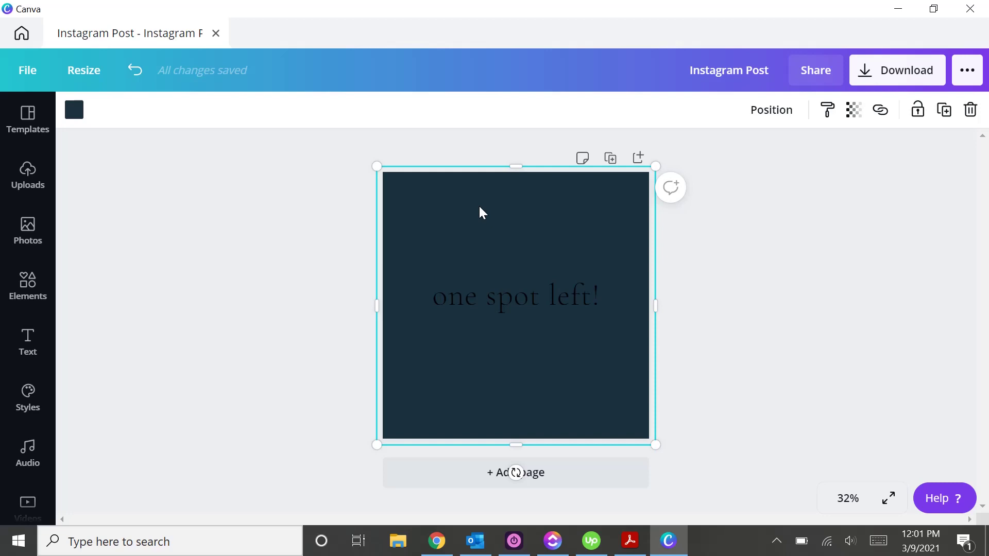
# - Recolour the square with the off-white swatch from the Atlas + Anchor palette
pyautogui.click(77, 112)
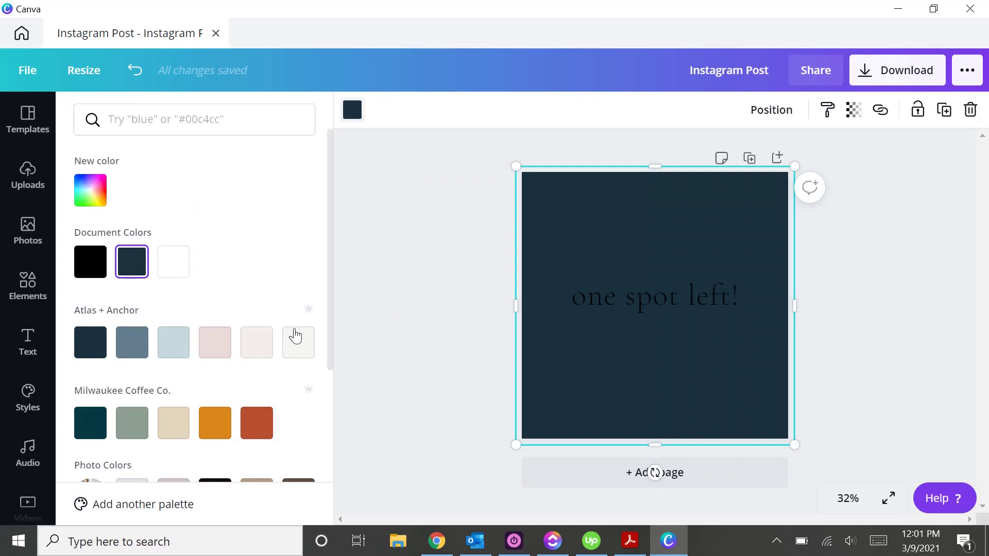
pyautogui.click(296, 339)
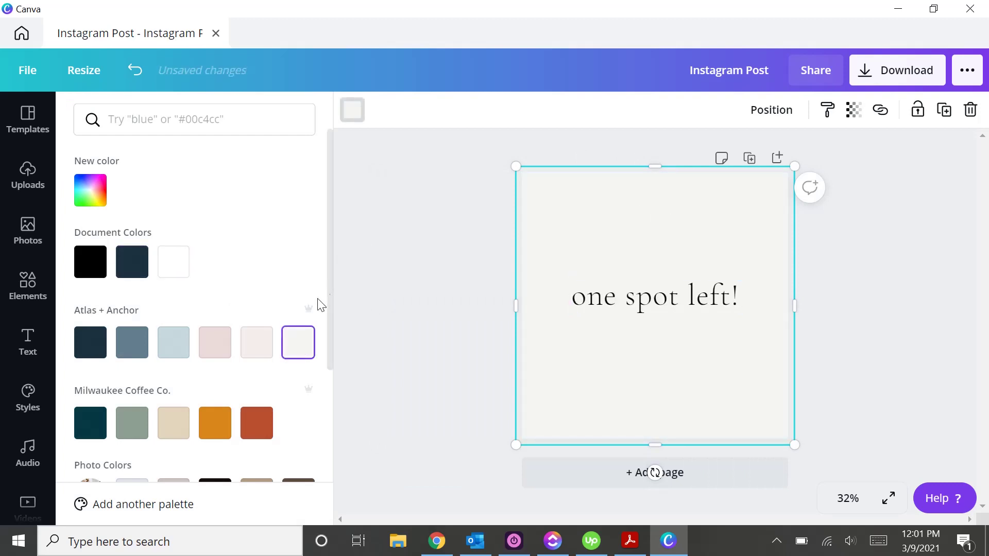
pyautogui.click(426, 280)
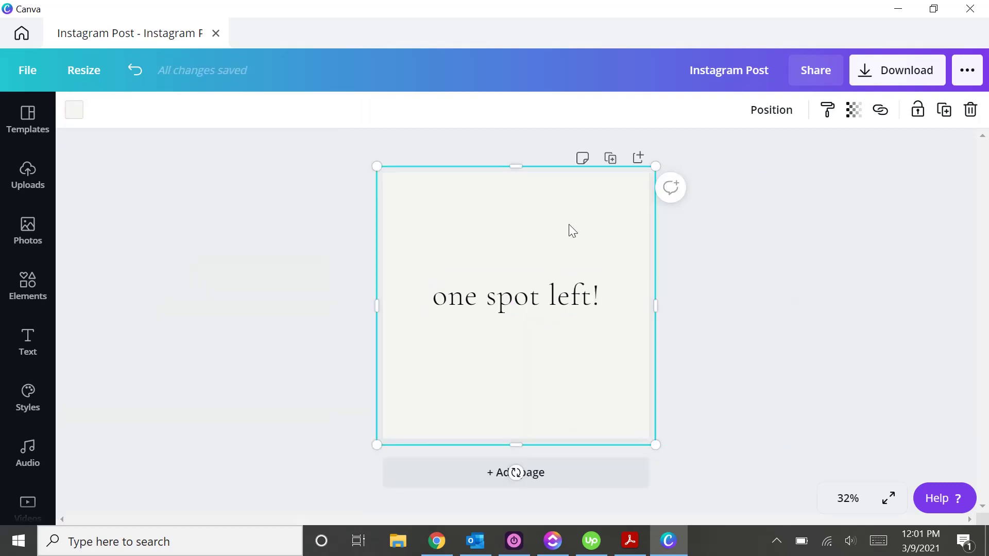
pyautogui.hotkey('ctrl', 'z')
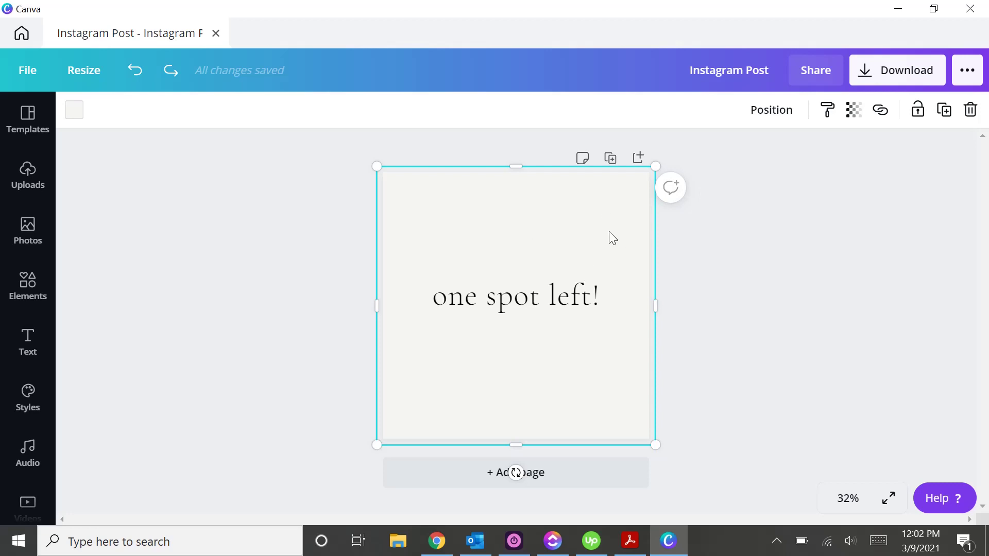
# - Try the off-white overlay at a transparency of 85 and settle on 88
pyautogui.click(856, 124)
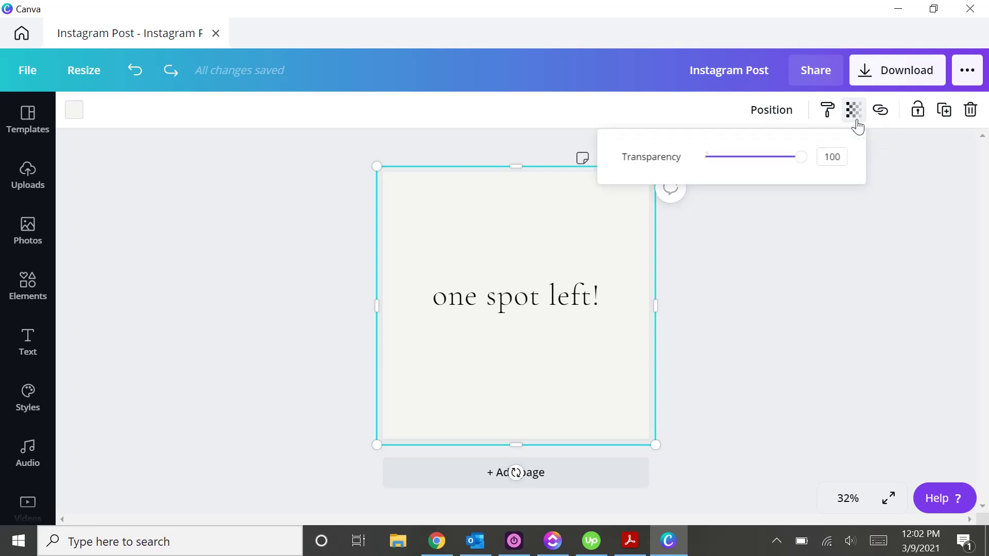
pyautogui.click(841, 155)
pyautogui.write('85')
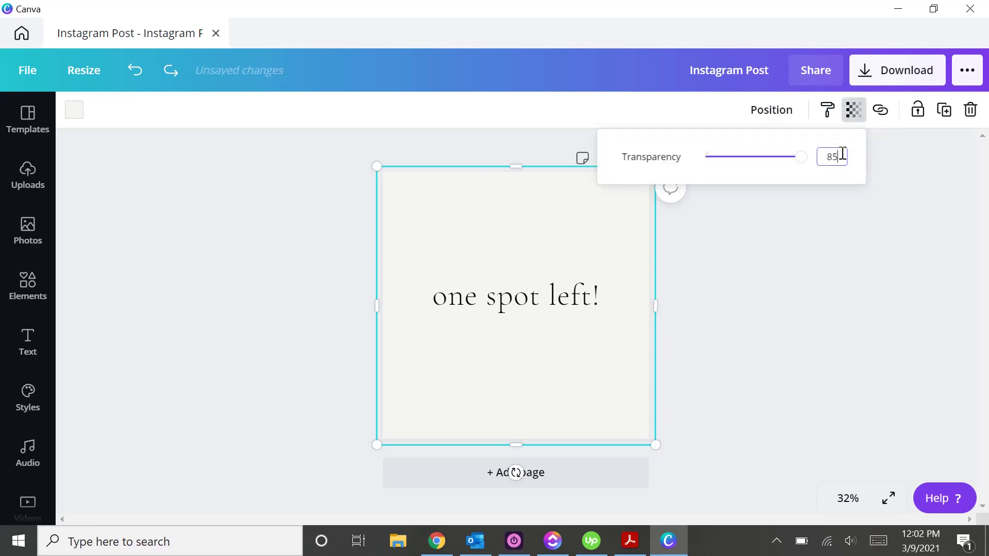
pyautogui.press('Return')
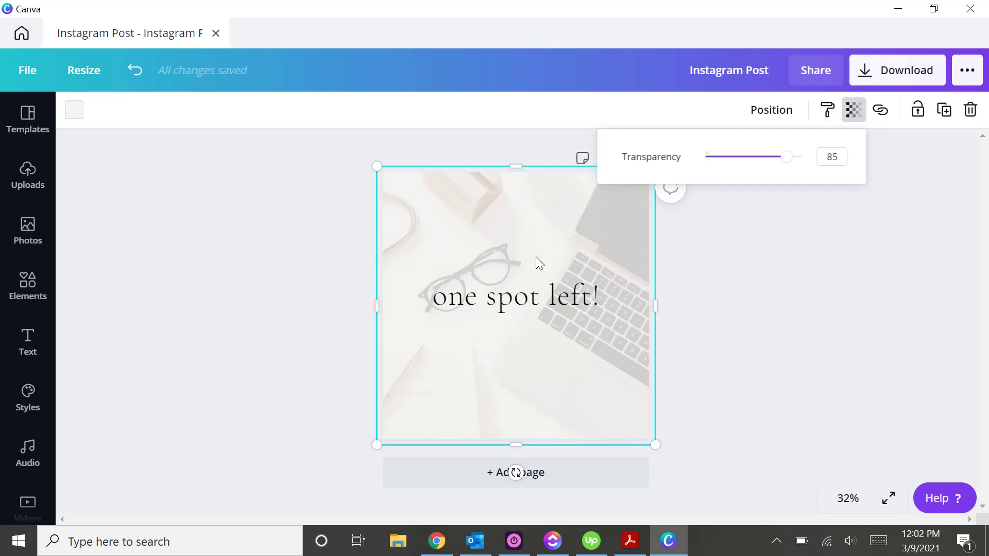
pyautogui.doubleClick(841, 157)
pyautogui.write('88')
pyautogui.click(700, 330)
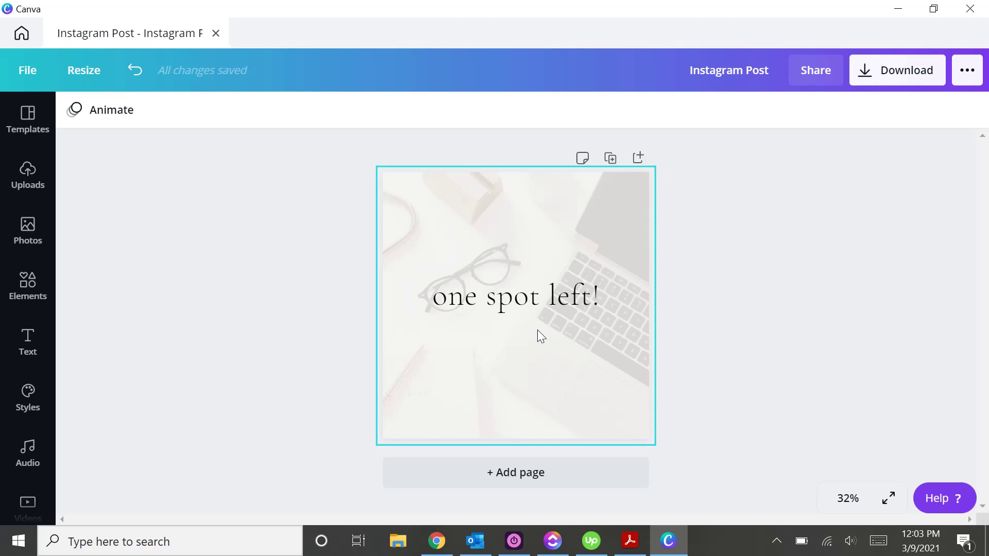
# - Add a new text box and set its font to Montserrat at size 26
pyautogui.press('t')
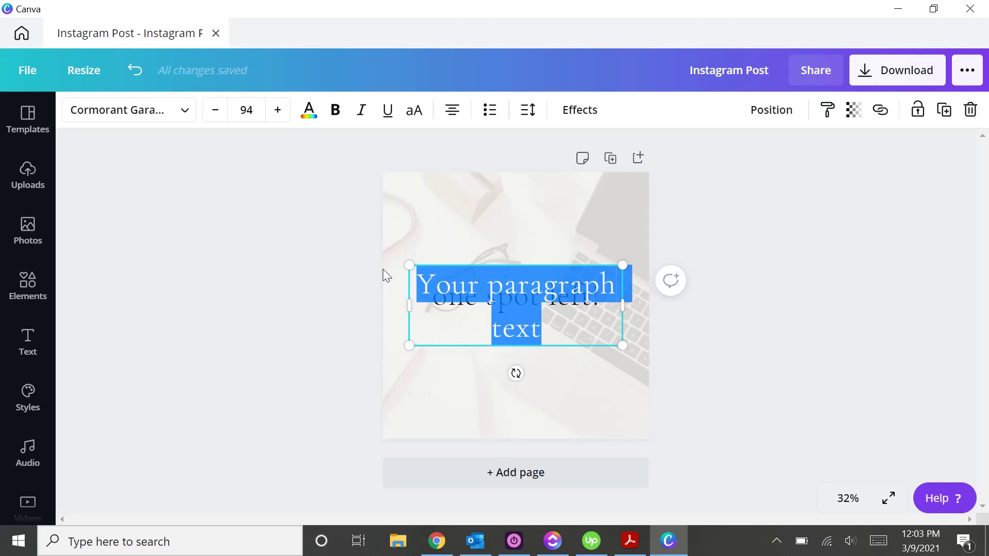
pyautogui.click(179, 120)
pyautogui.click(143, 219)
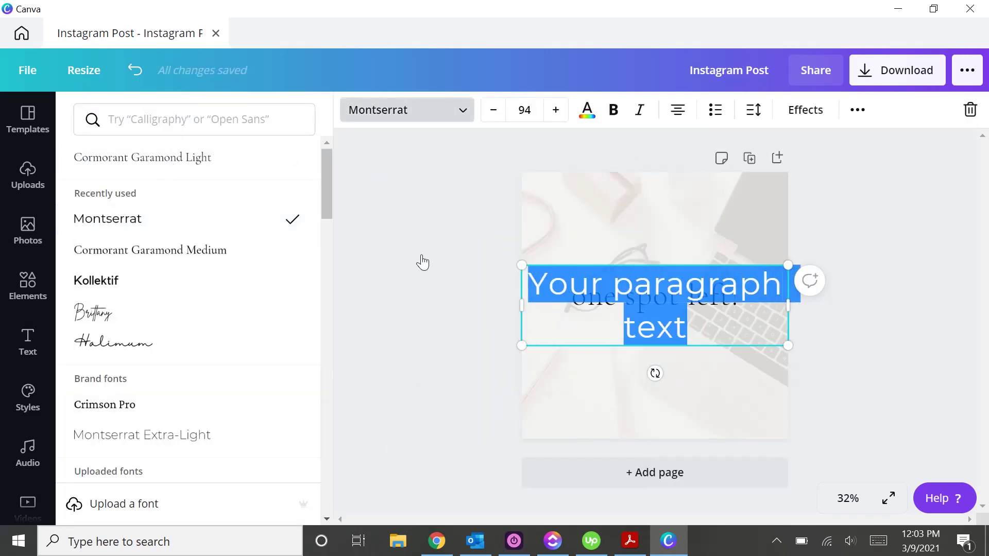
pyautogui.click(530, 110)
pyautogui.write('2')
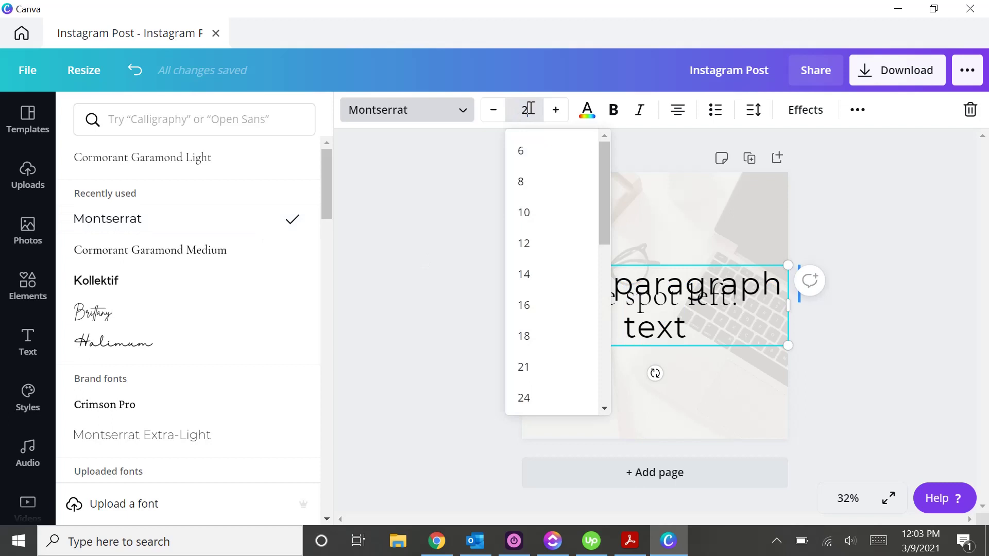
pyautogui.write('6')
pyautogui.press('Return')
# - Set the new text's letter spacing to 350 and switch it to uppercase
pyautogui.click(754, 111)
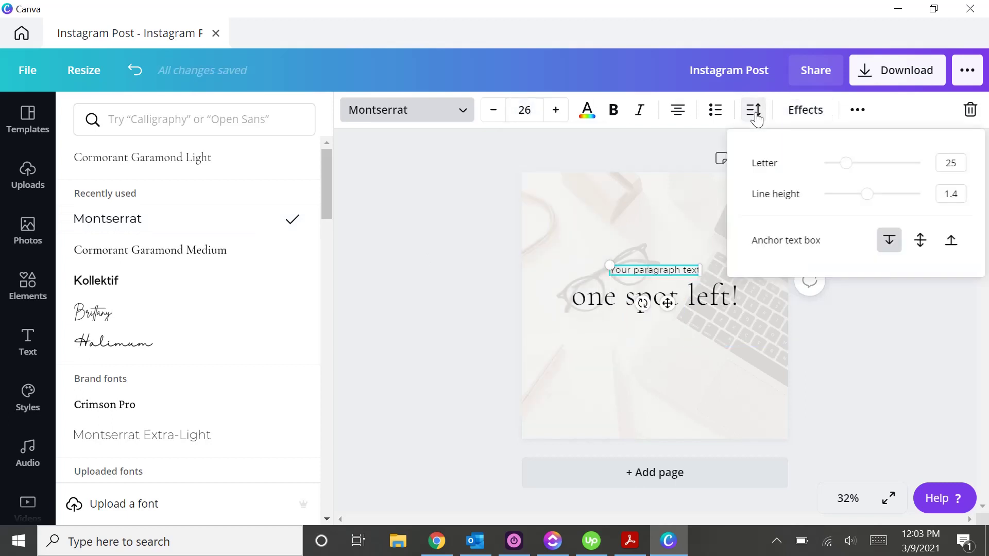
pyautogui.click(961, 164)
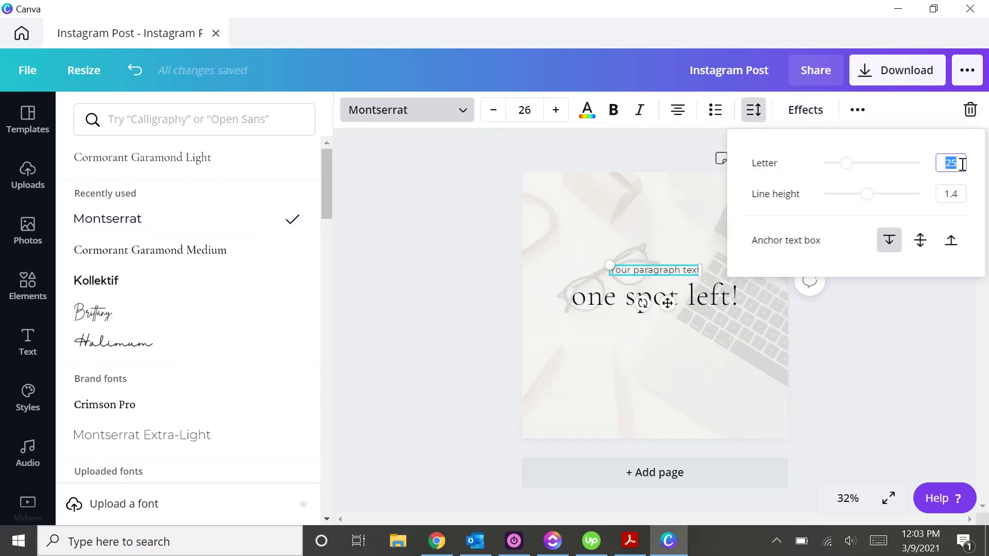
pyautogui.write('350')
pyautogui.press('Return')
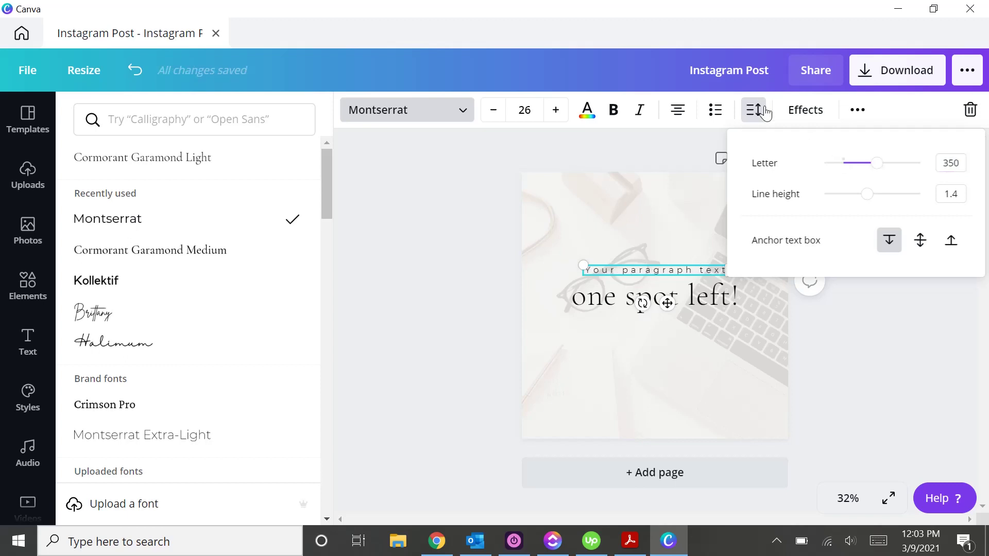
pyautogui.click(858, 110)
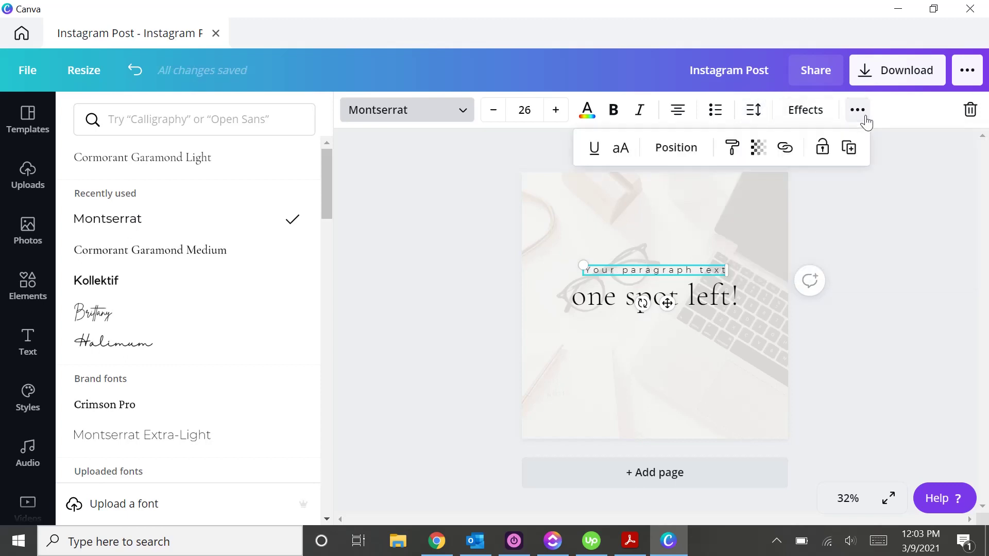
pyautogui.click(614, 151)
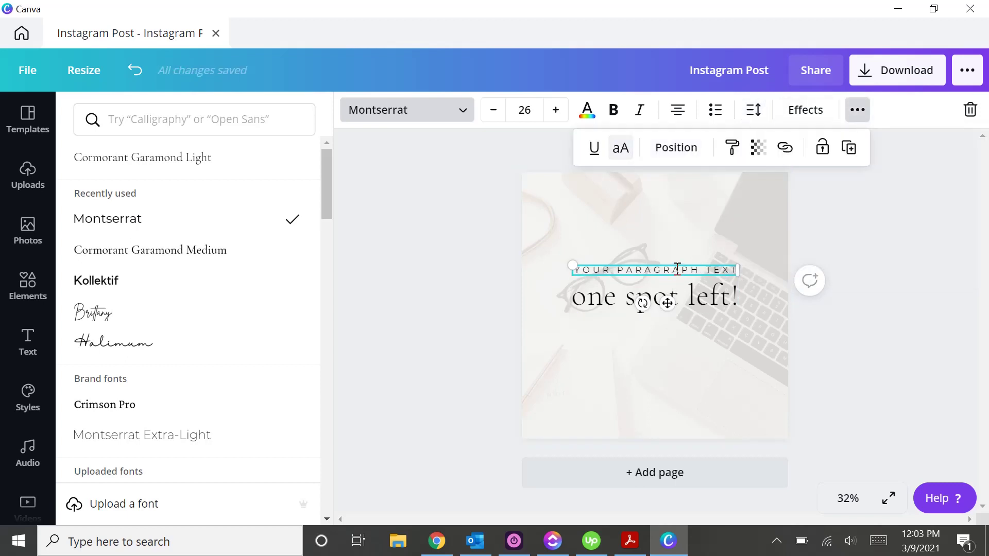
# - Move the new text box just below "one spot left!" and replace its text with "FOR JUNE"
pyautogui.click(665, 302)
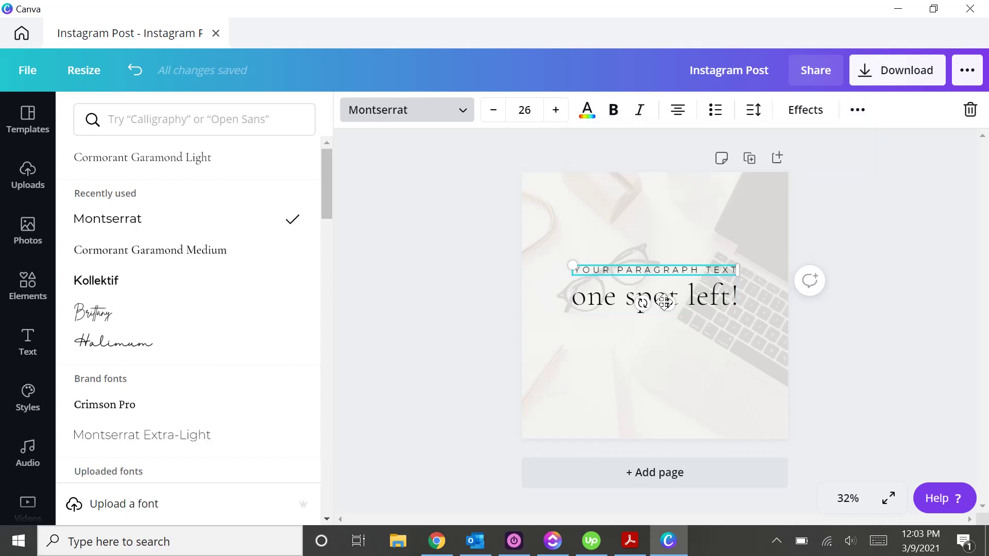
pyautogui.moveTo(664, 303); pyautogui.dragTo(664, 359)
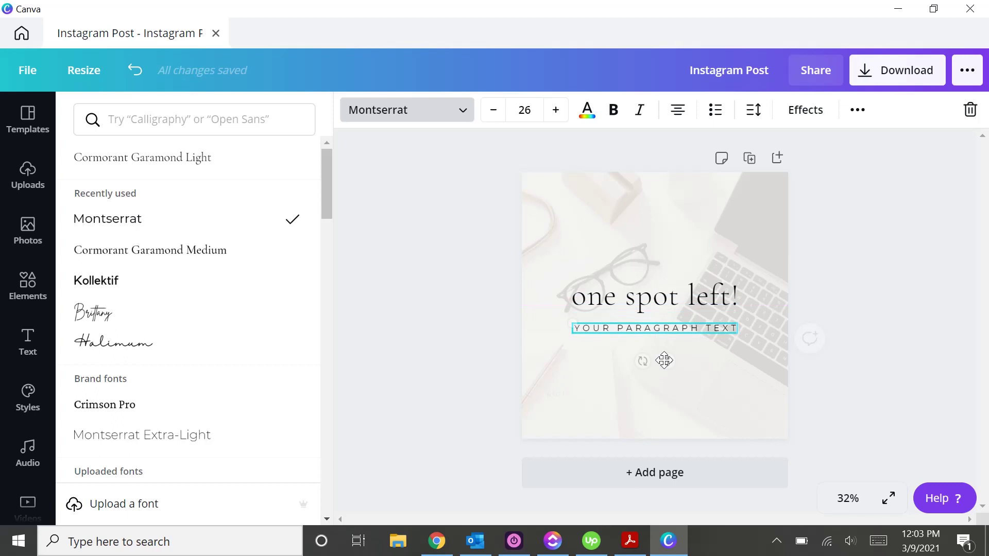
pyautogui.tripleClick(664, 330)
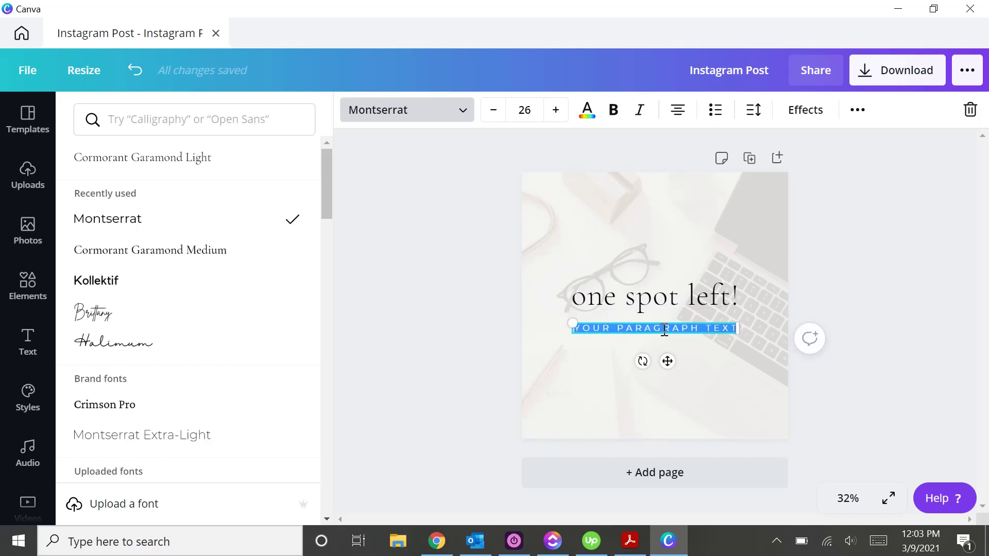
pyautogui.write('FOR JUNE')
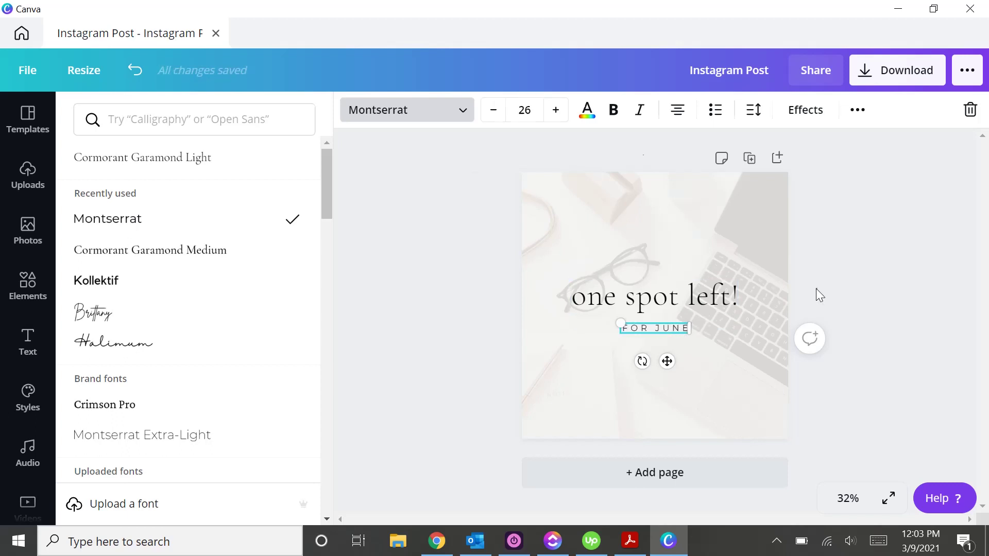
pyautogui.press('Escape')
# - Add a short vertical line above the "one spot left!" heading and centre it horizontally on the page
pyautogui.click(595, 243)
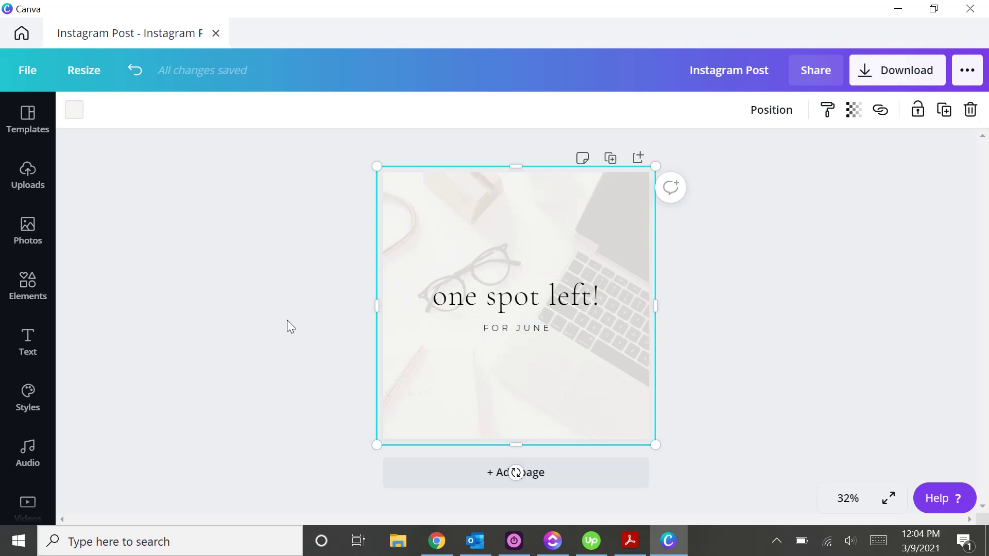
pyautogui.press('l')
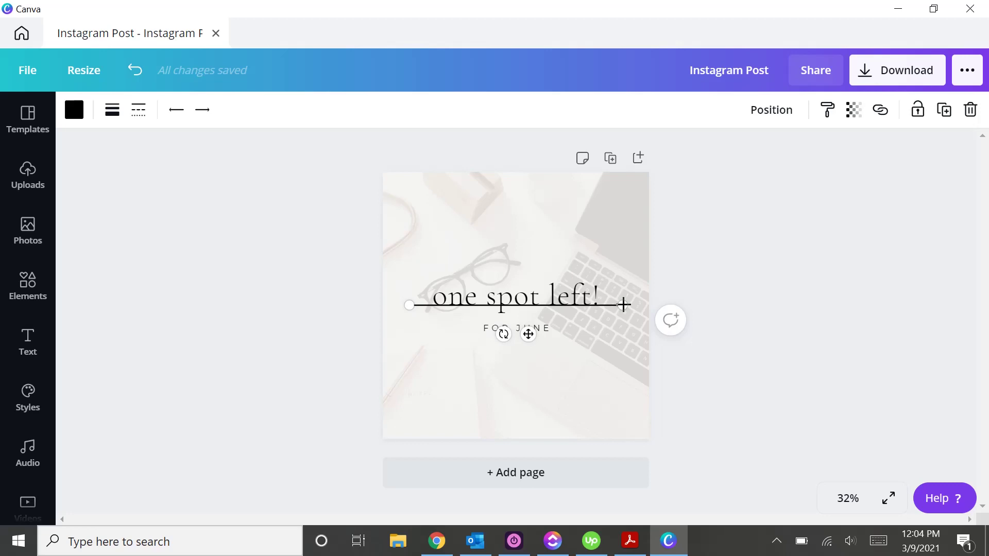
pyautogui.moveTo(623, 305); pyautogui.dragTo(403, 201)
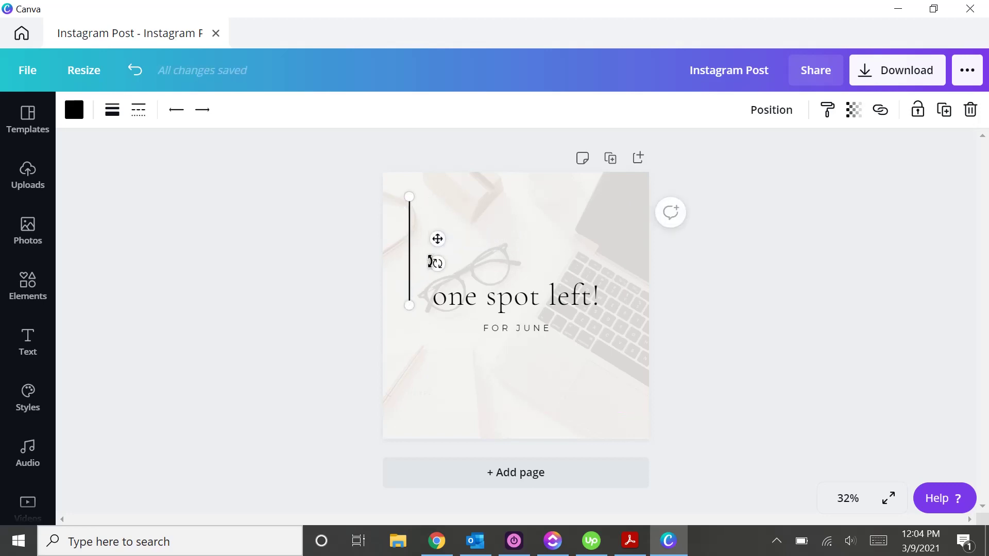
pyautogui.moveTo(407, 301); pyautogui.dragTo(408, 266)
pyautogui.moveTo(437, 219); pyautogui.dragTo(539, 219)
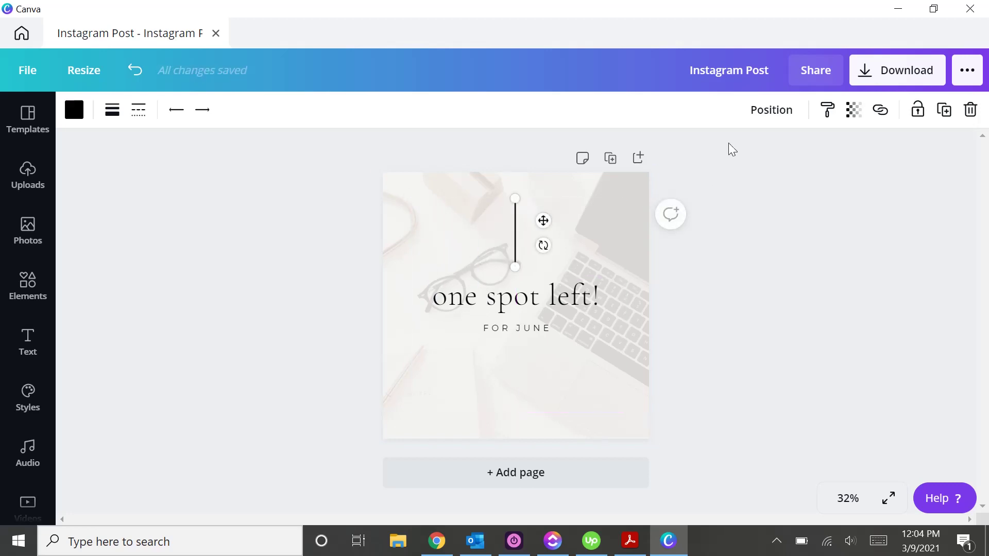
pyautogui.click(781, 123)
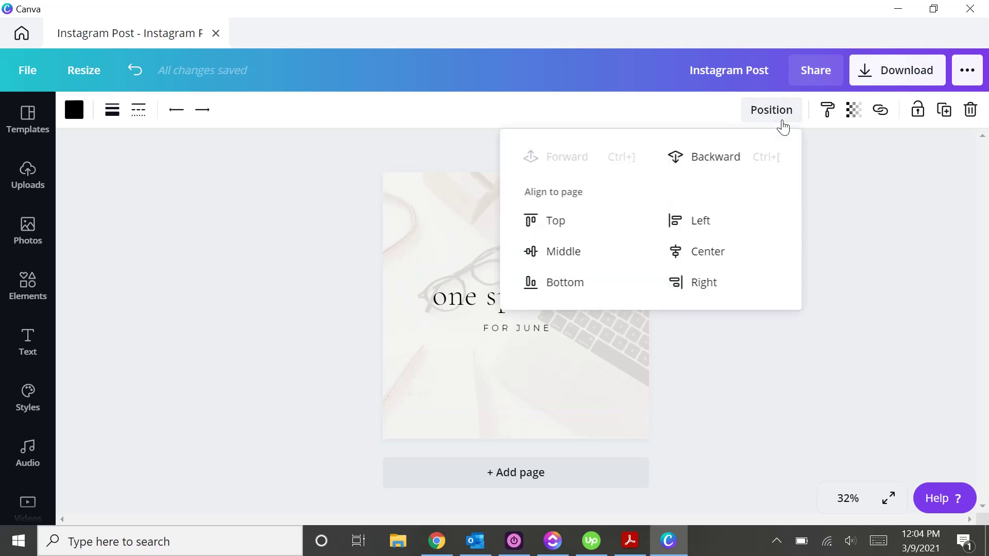
pyautogui.click(706, 252)
pyautogui.click(703, 360)
# - Duplicate the vertical line, place the copy below "FOR JUNE" and centre it horizontally on the page
pyautogui.click(517, 251)
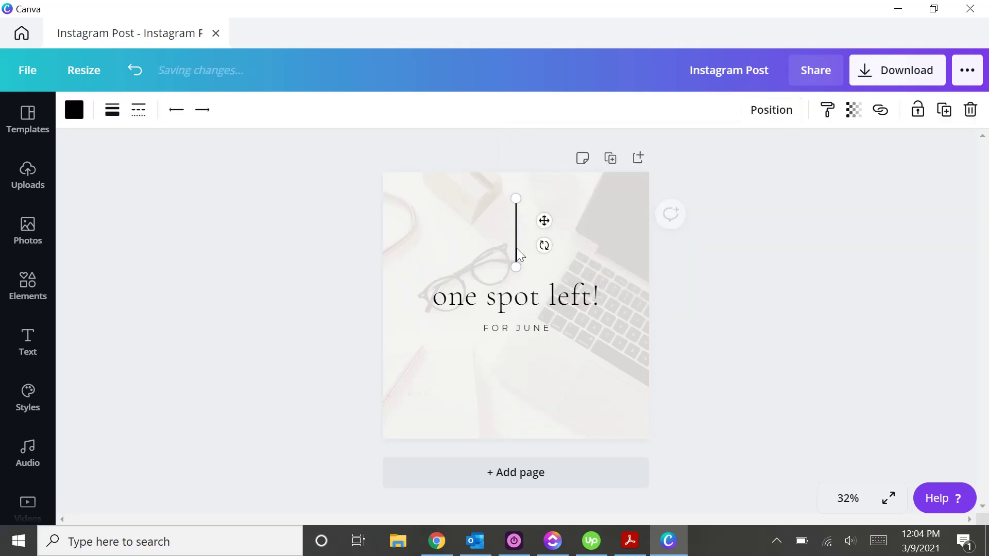
pyautogui.hotkey('ctrl', 'd')
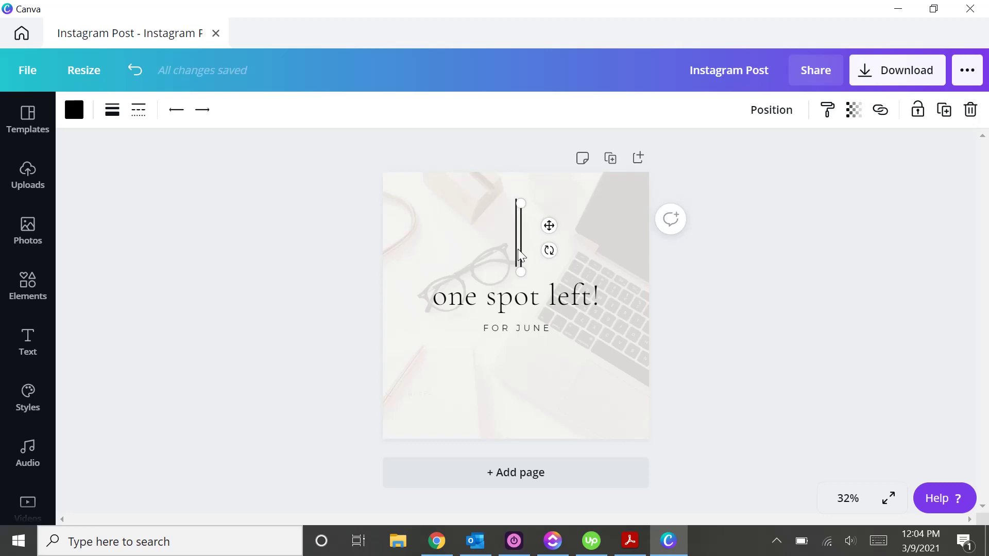
pyautogui.moveTo(549, 225); pyautogui.dragTo(545, 371)
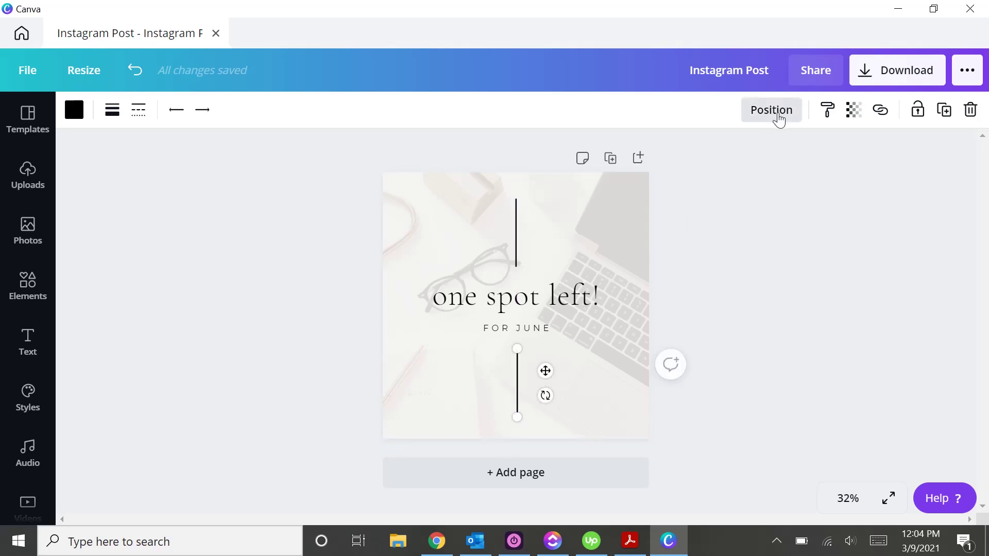
pyautogui.click(776, 116)
pyautogui.click(701, 250)
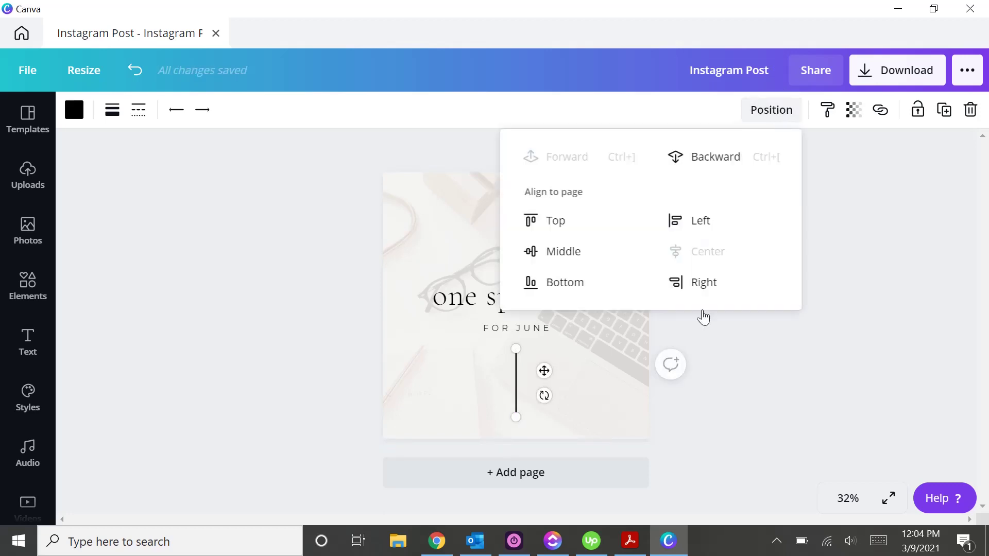
# - Set the line weight of both vertical lines above and below the text to 2
pyautogui.click(706, 335)
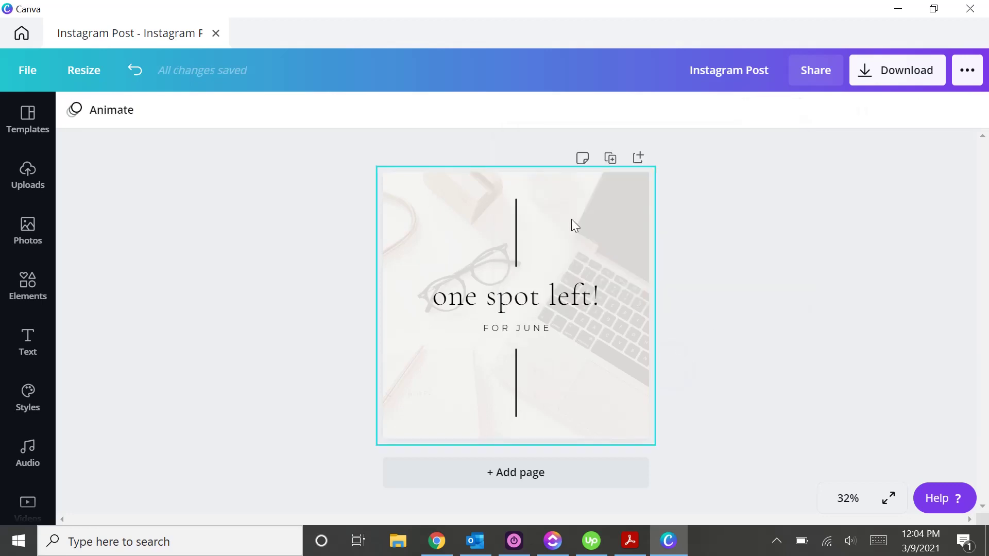
pyautogui.click(516, 225)
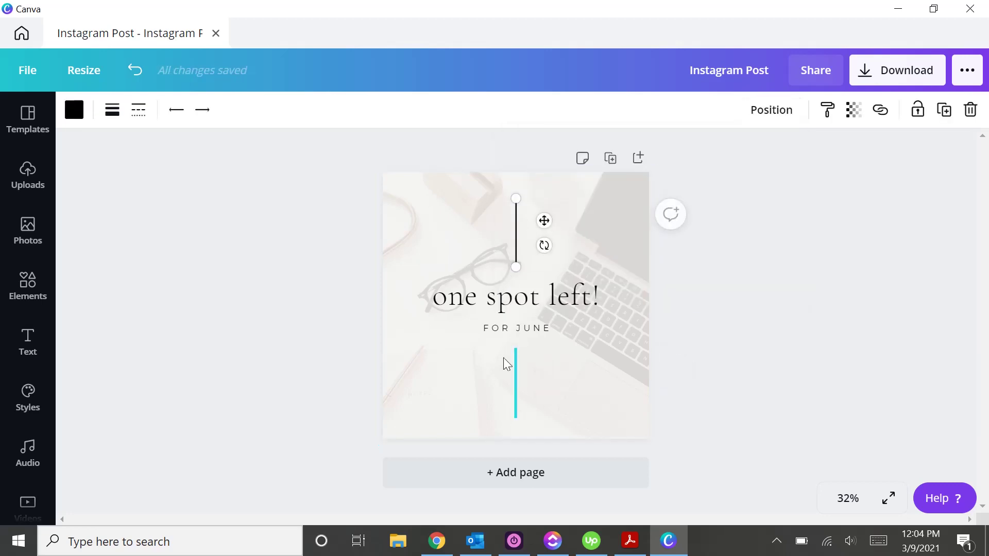
pyautogui.keyDown('shift'); pyautogui.click(517, 370); pyautogui.keyUp('shift')
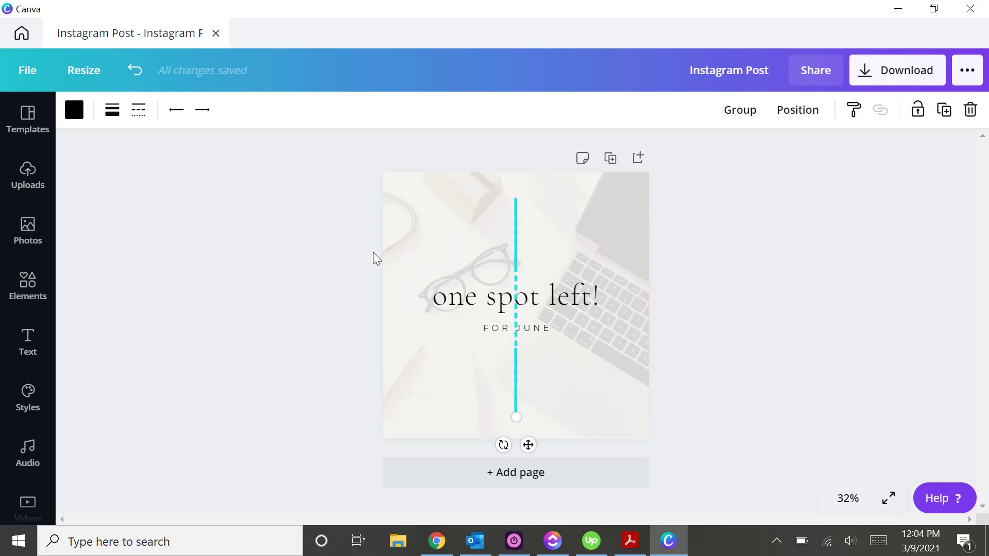
pyautogui.click(111, 117)
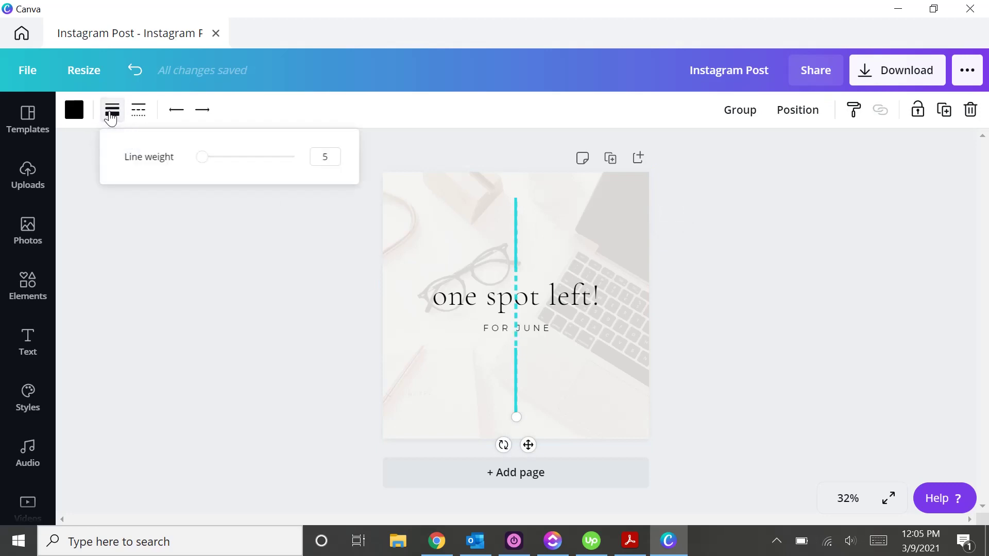
pyautogui.doubleClick(333, 157)
pyautogui.write('2')
pyautogui.press('Return')
pyautogui.click(745, 227)
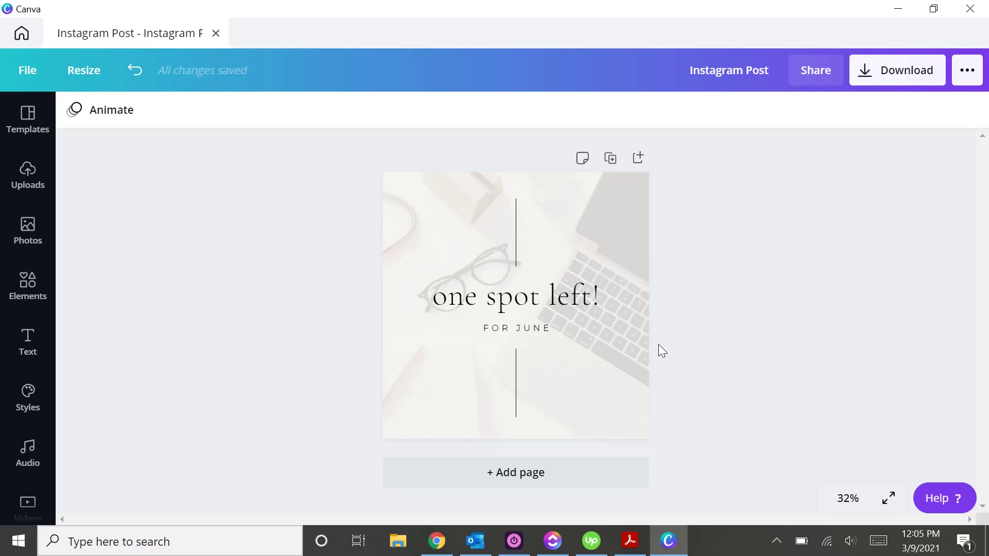
# - Add a square, a horizontal line, a circle and a new text box at the centre of the page
pyautogui.hotkey('ctrl', 'z')
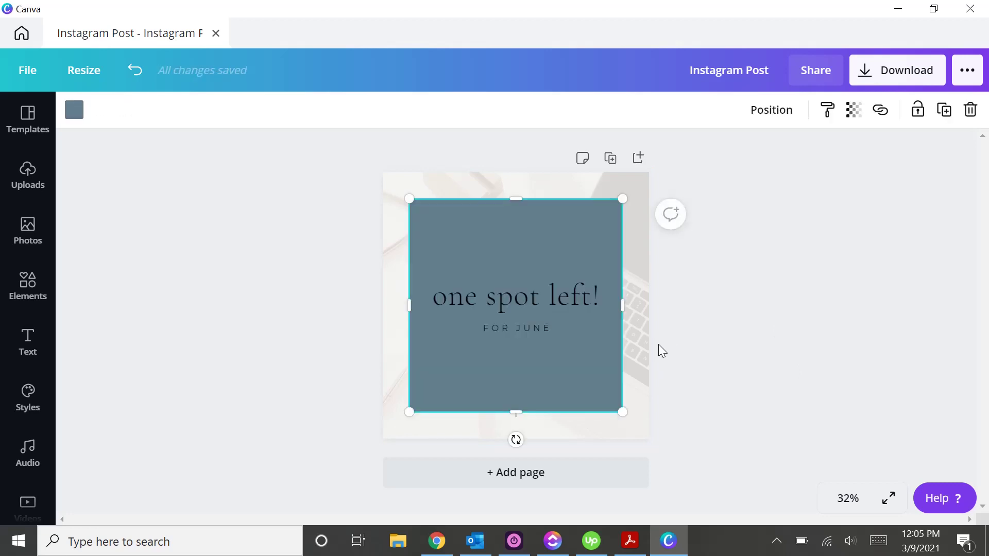
pyautogui.hotkey('ctrl', 'z')
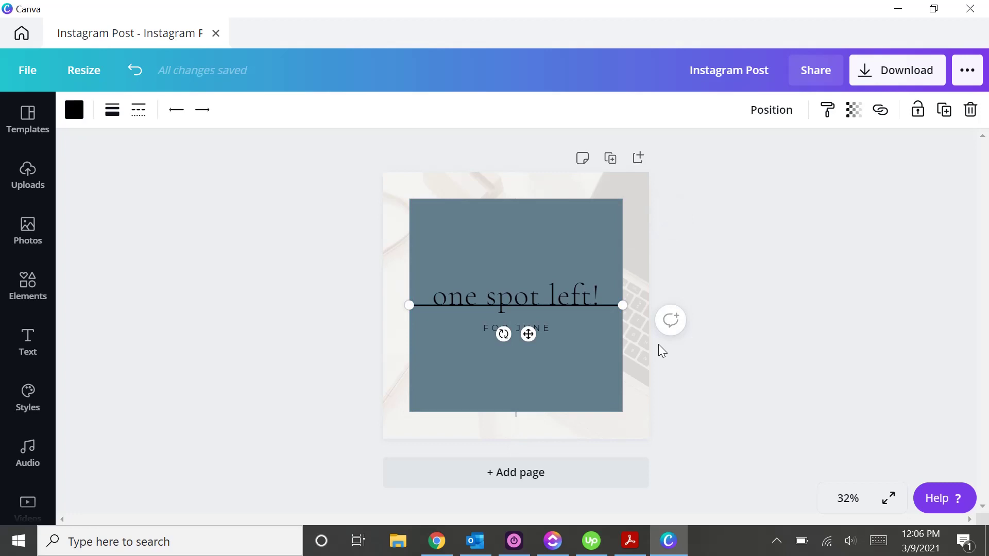
pyautogui.hotkey('ctrl', 'z')
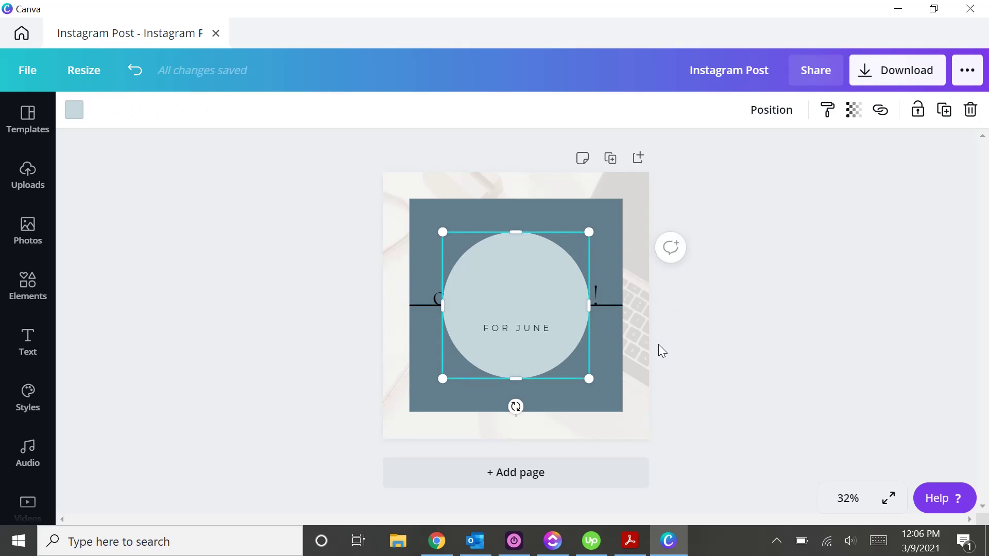
pyautogui.hotkey('ctrl', 'z')
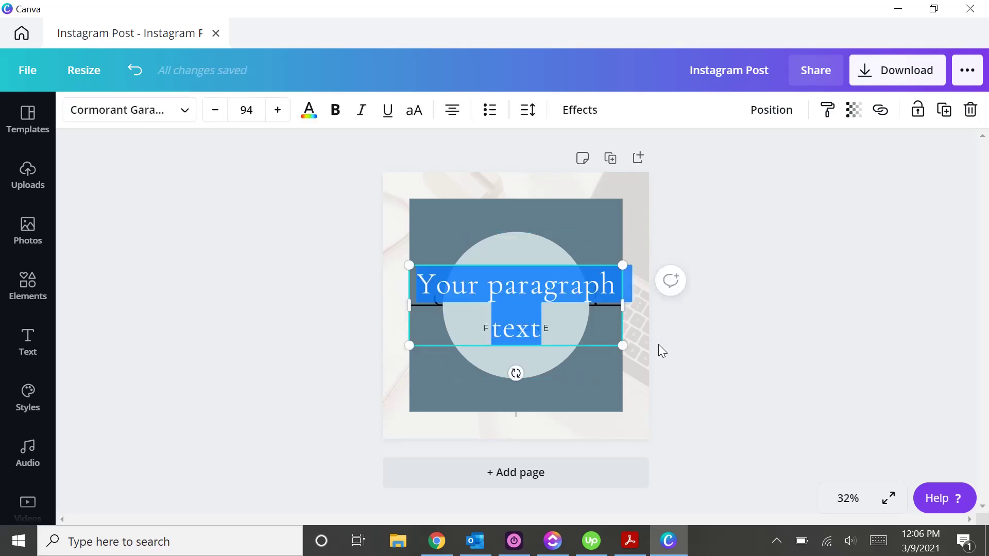